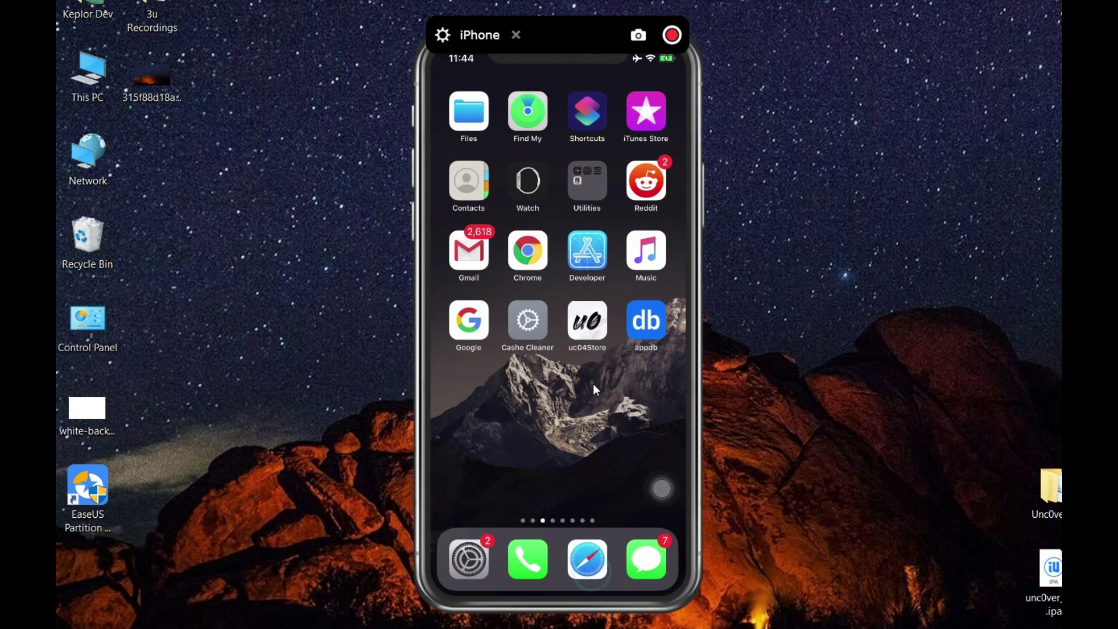
Step: Clear the Safari address bar and search Google for 'uncover-jailbreak'
left_click(588, 559)
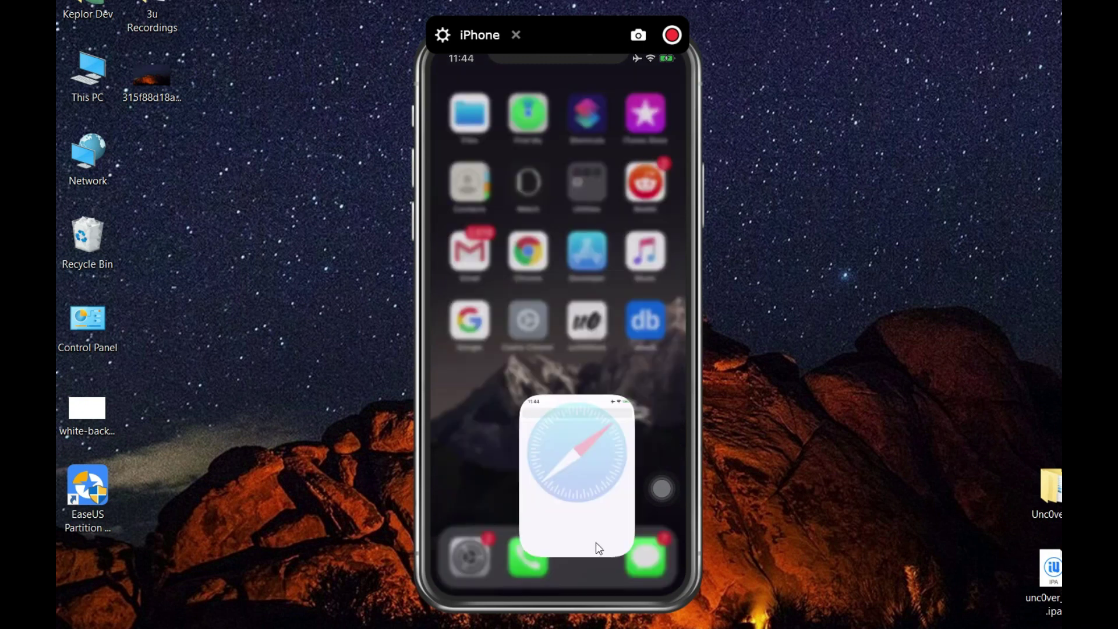
type("zeejv")
key("BackSpace")
type("b")
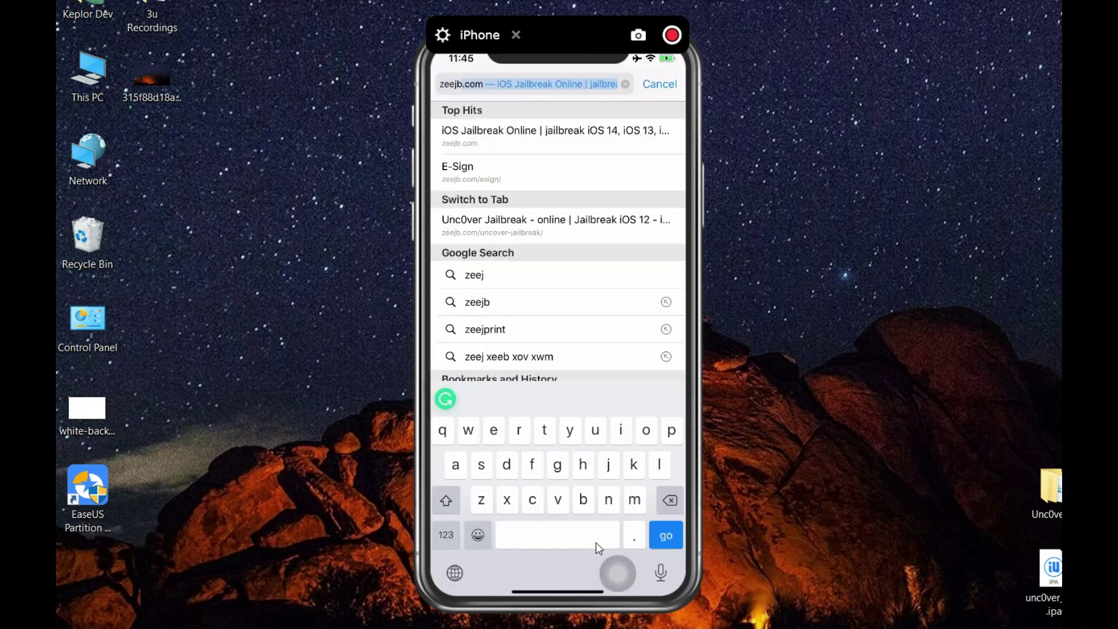
key("BackSpace")
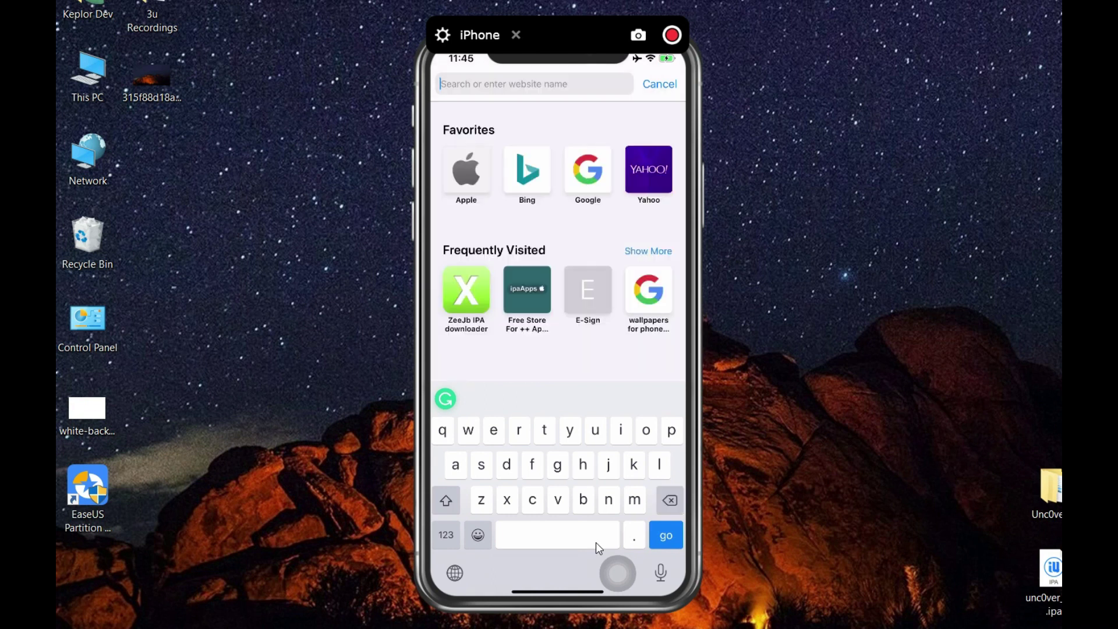
type("u")
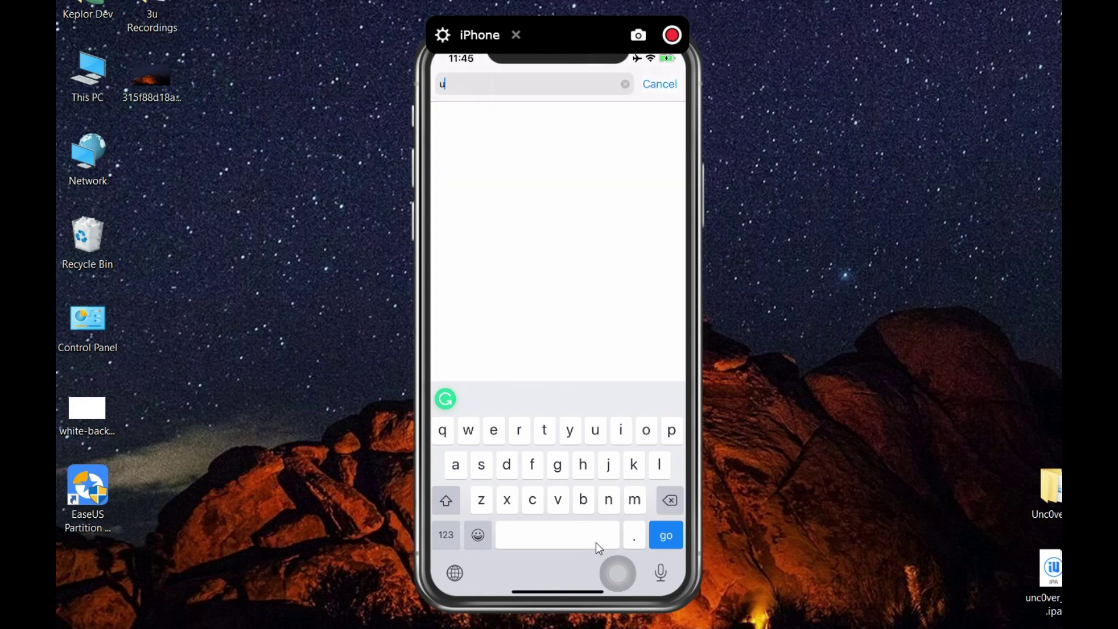
type("nco")
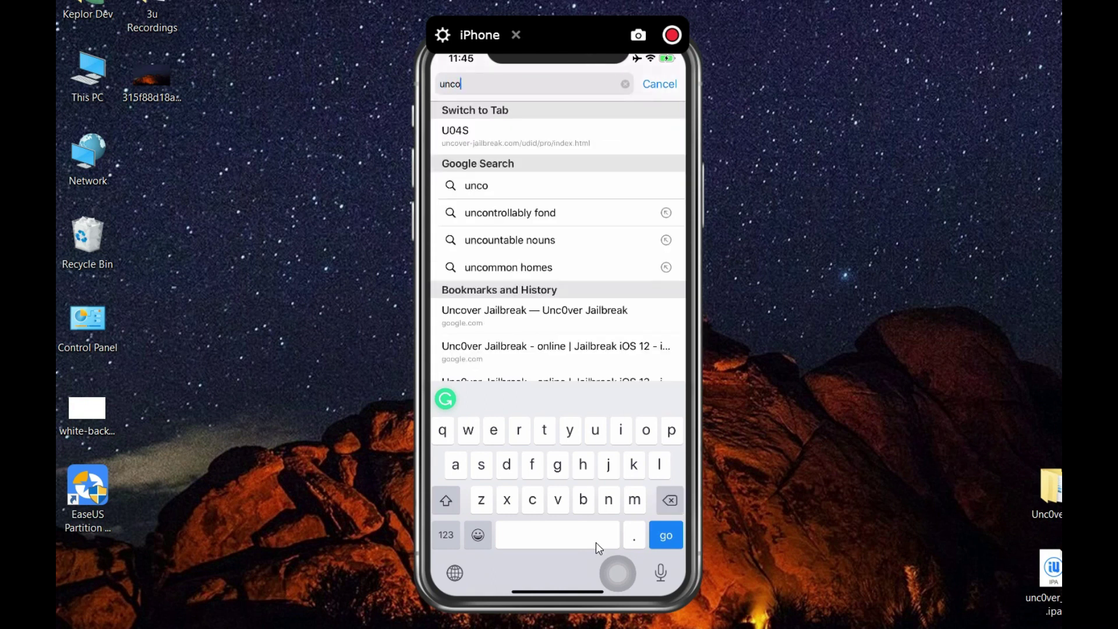
type("ver")
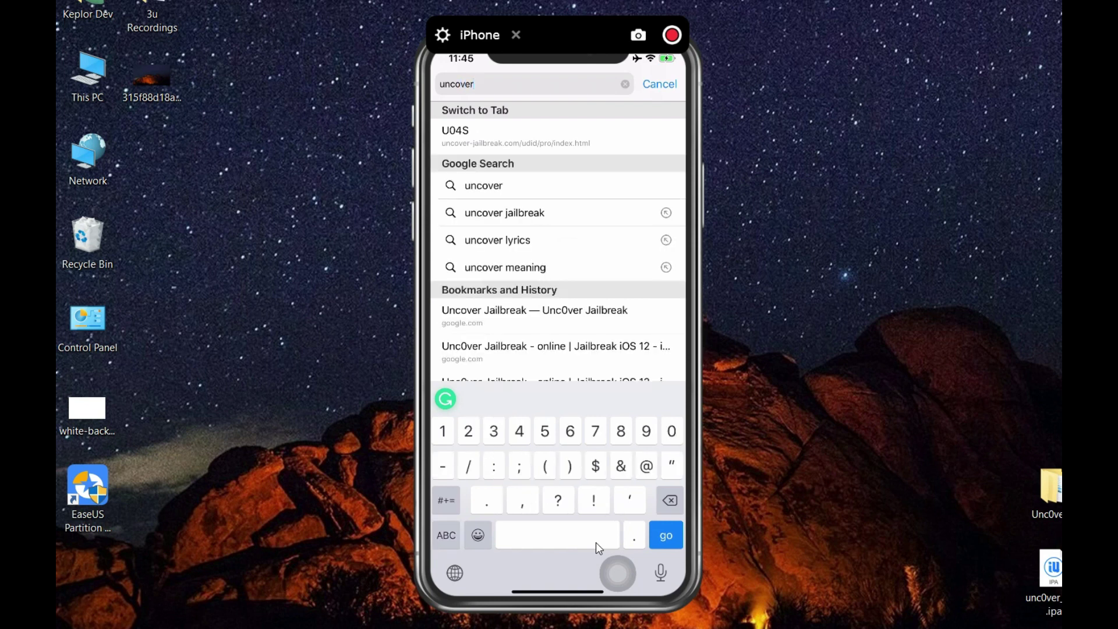
type("-")
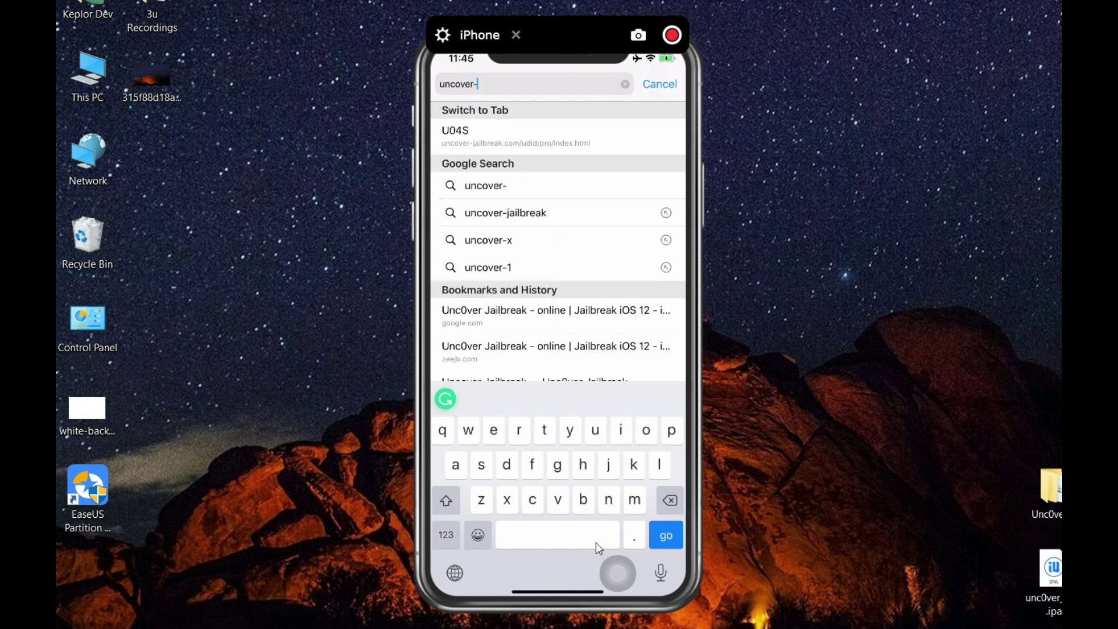
type("jail")
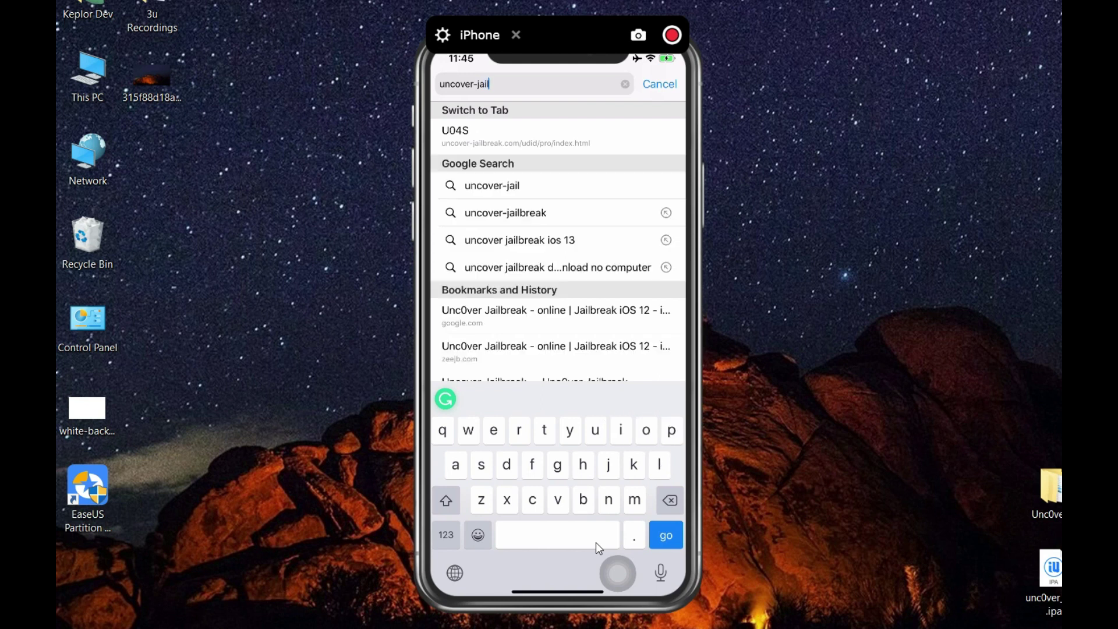
type("bre")
type("ak")
key("Return")
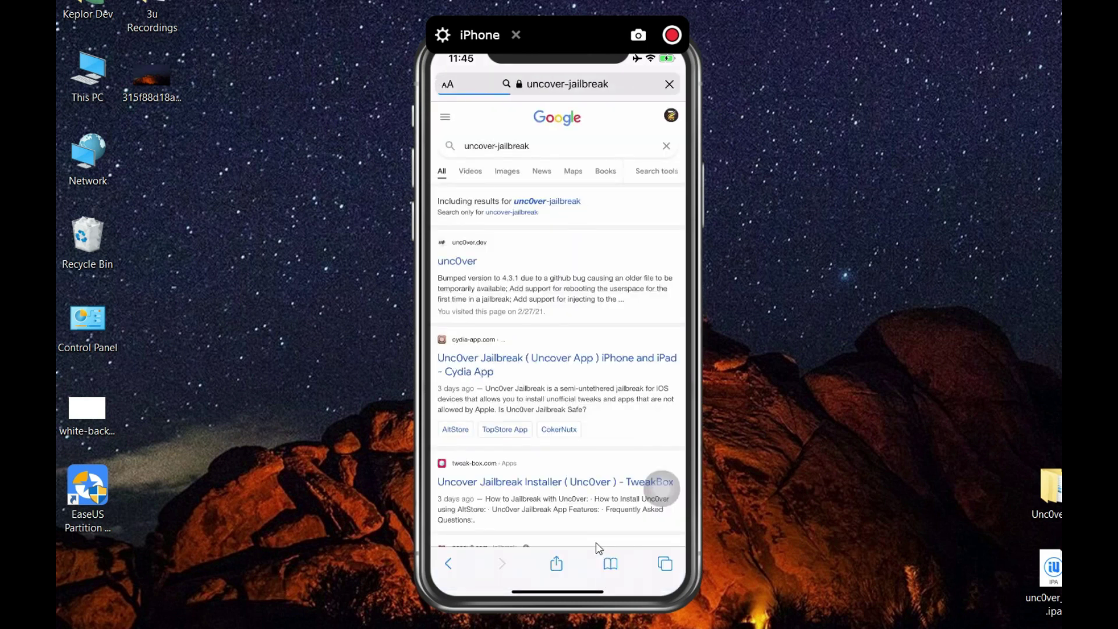
type(".")
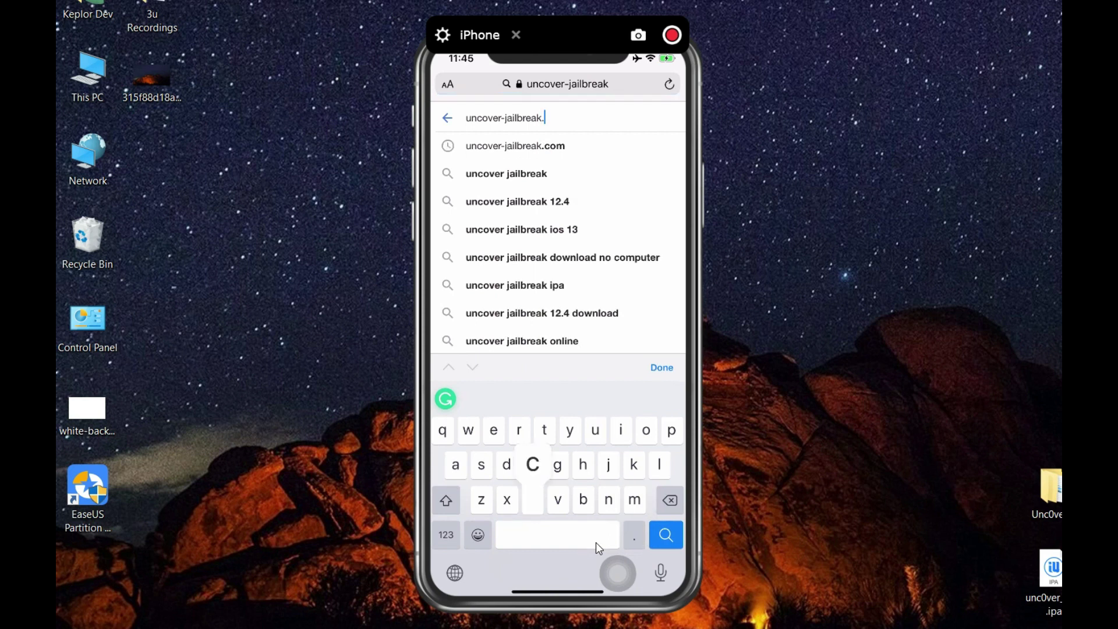
type("com")
Step: Go to uncover-jailbreak.com from the edited search field
key("Return")
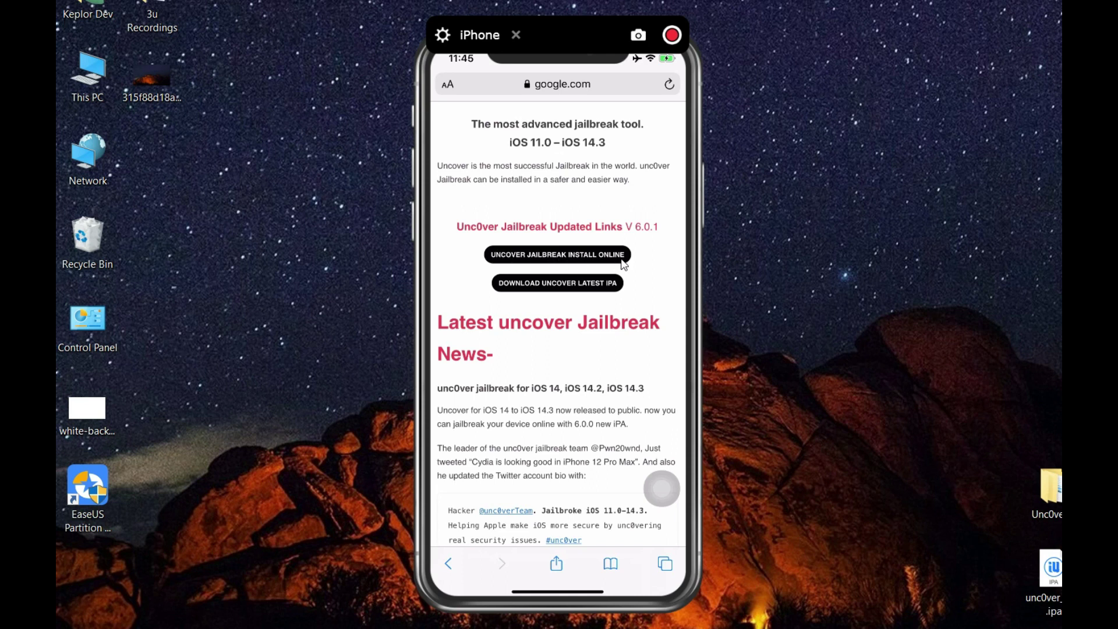
Step: Download the profile via UNCOVER JAILBREAK INSTALL ONLINE, allowing it and closing the notice
left_click(574, 258)
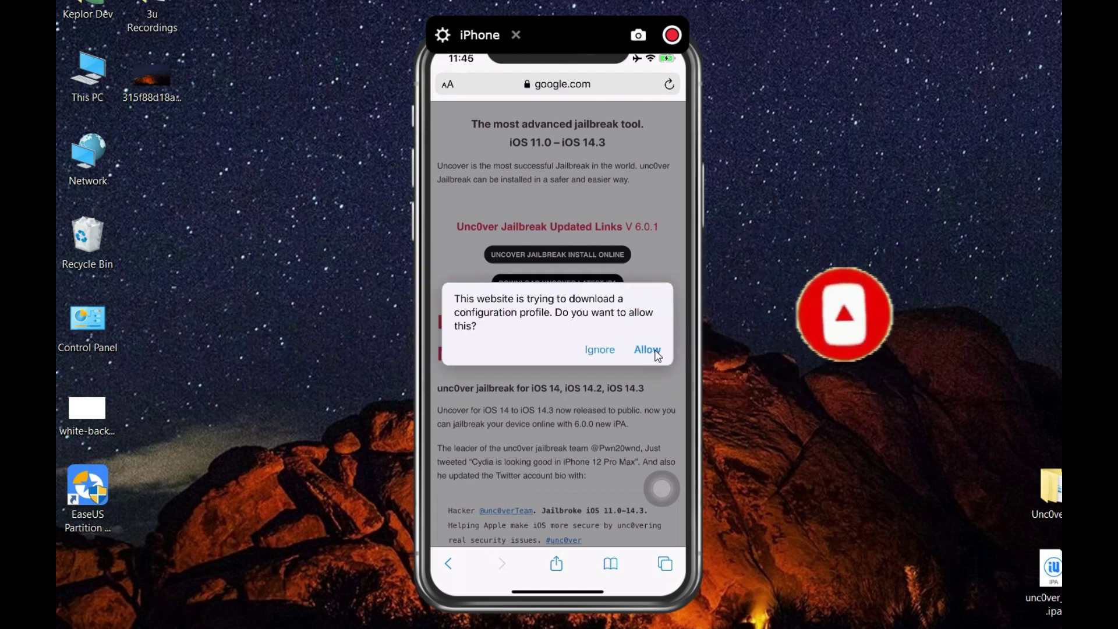
left_click(647, 349)
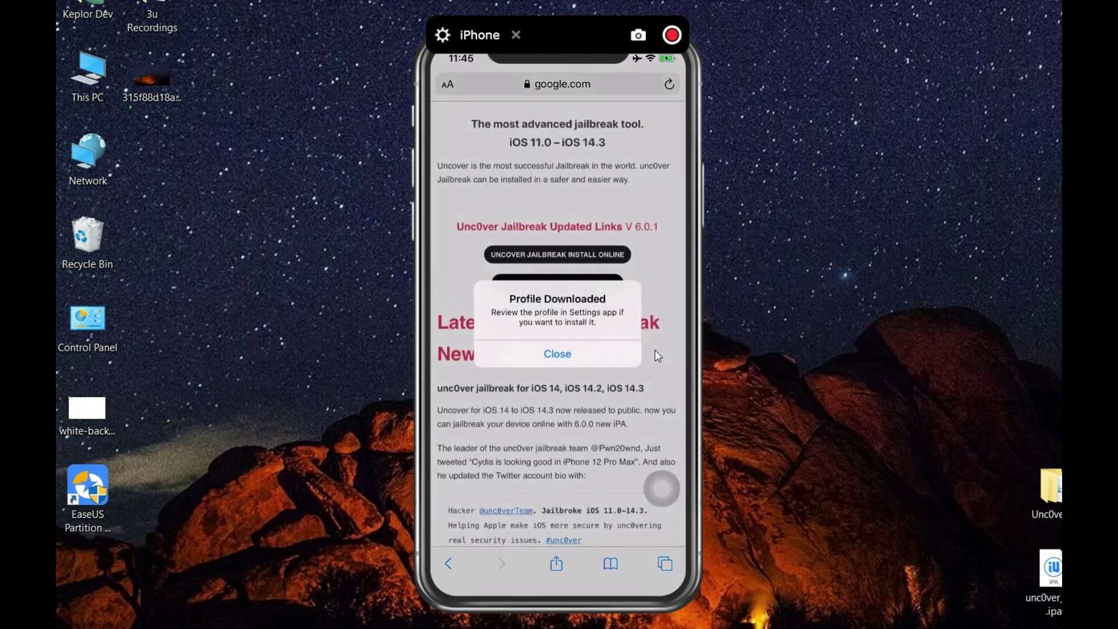
left_click(556, 354)
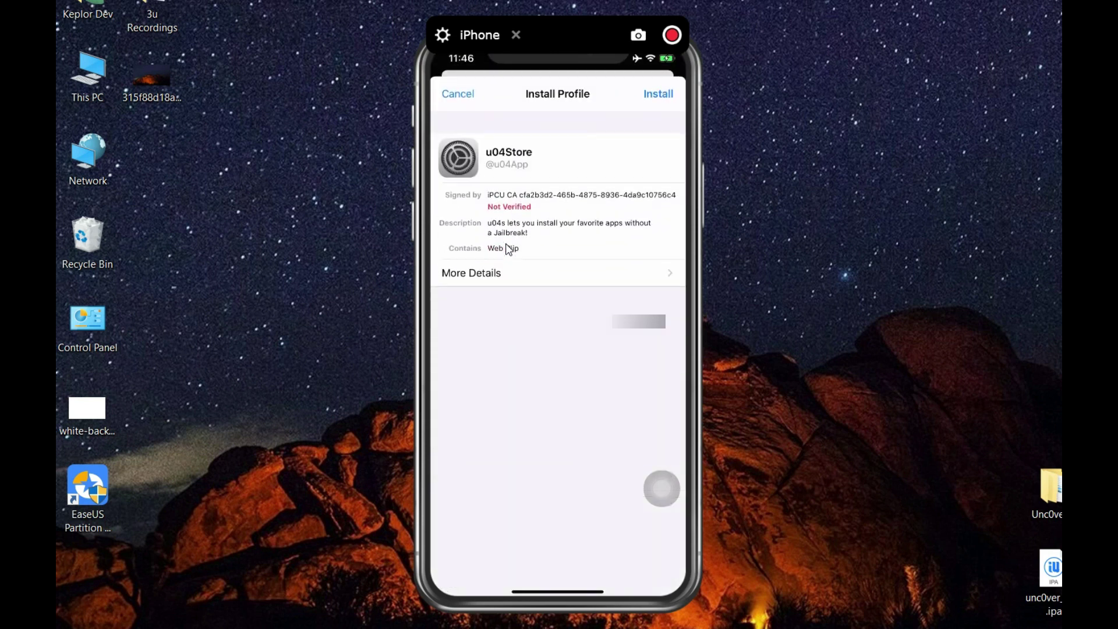
Step: Install the u04Store profile, accepting the unverified warnings, and finish with Done
left_click(672, 102)
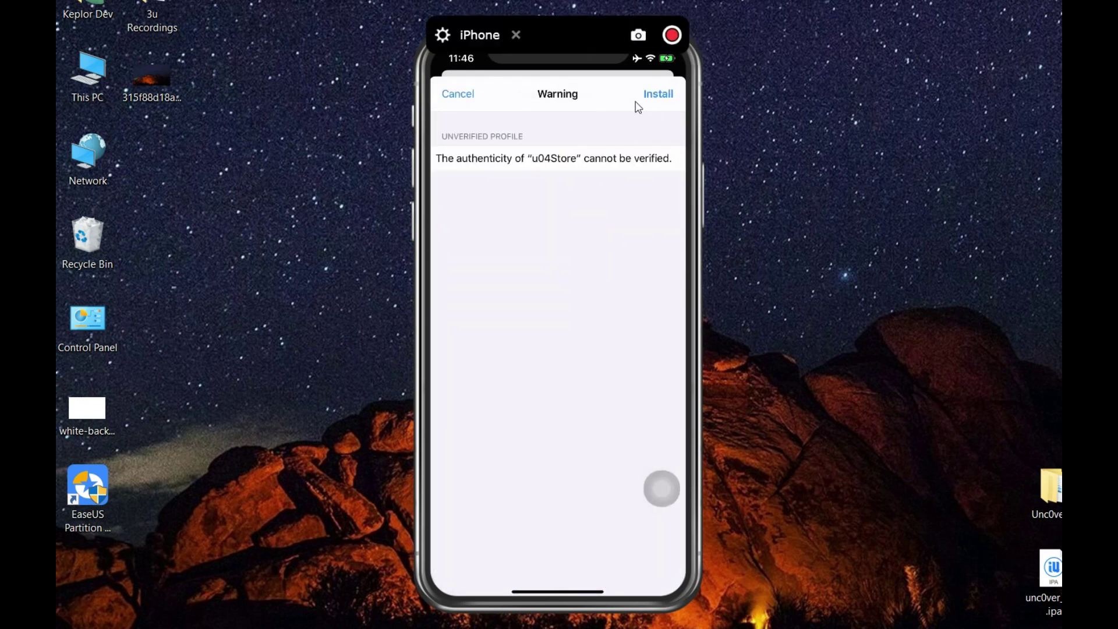
left_click(654, 98)
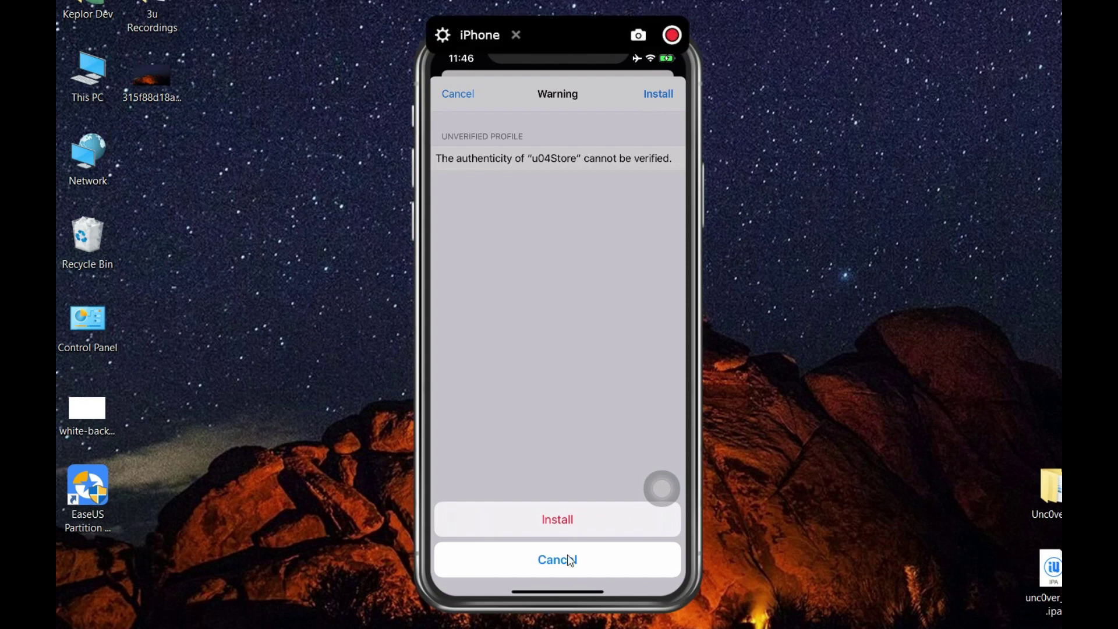
left_click(570, 519)
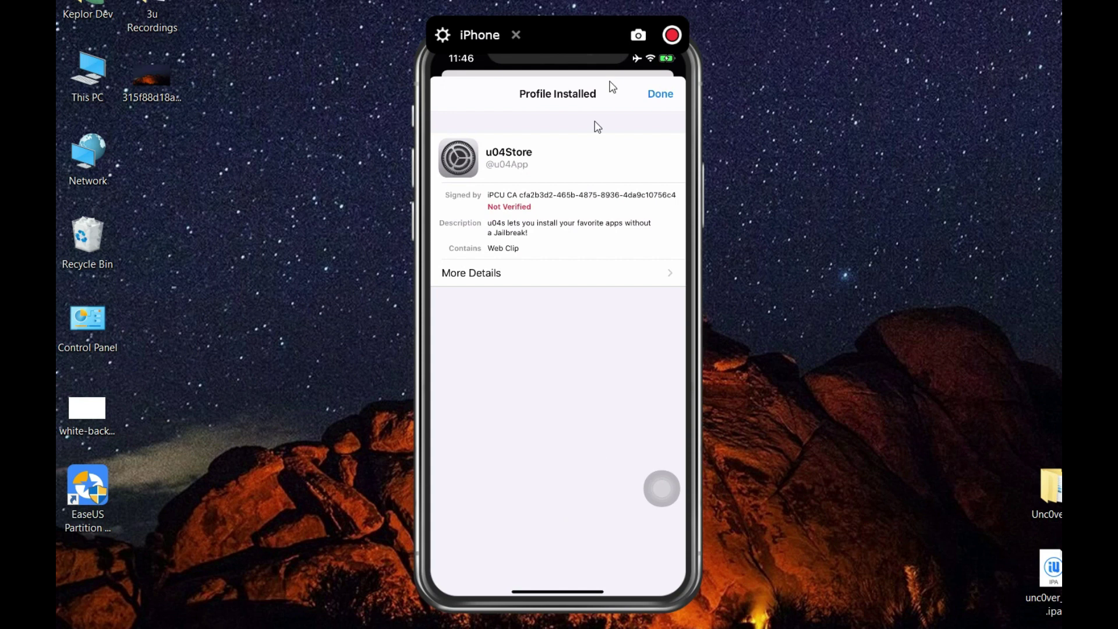
left_click(660, 94)
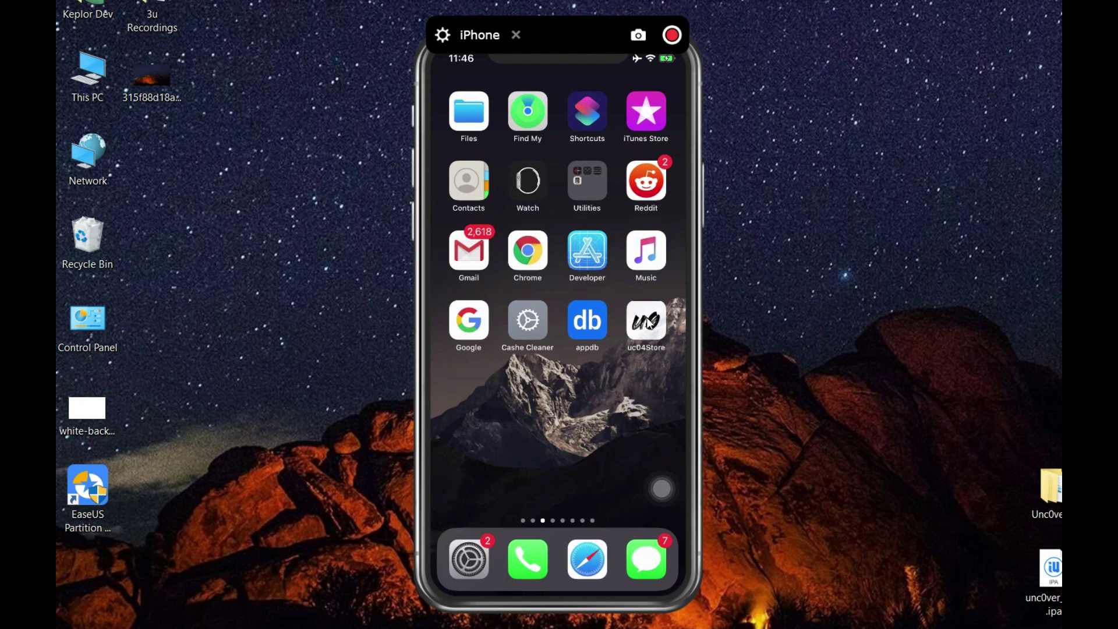
Step: Launch uc04Store and select a signing certificate from the dropdown
left_click(647, 325)
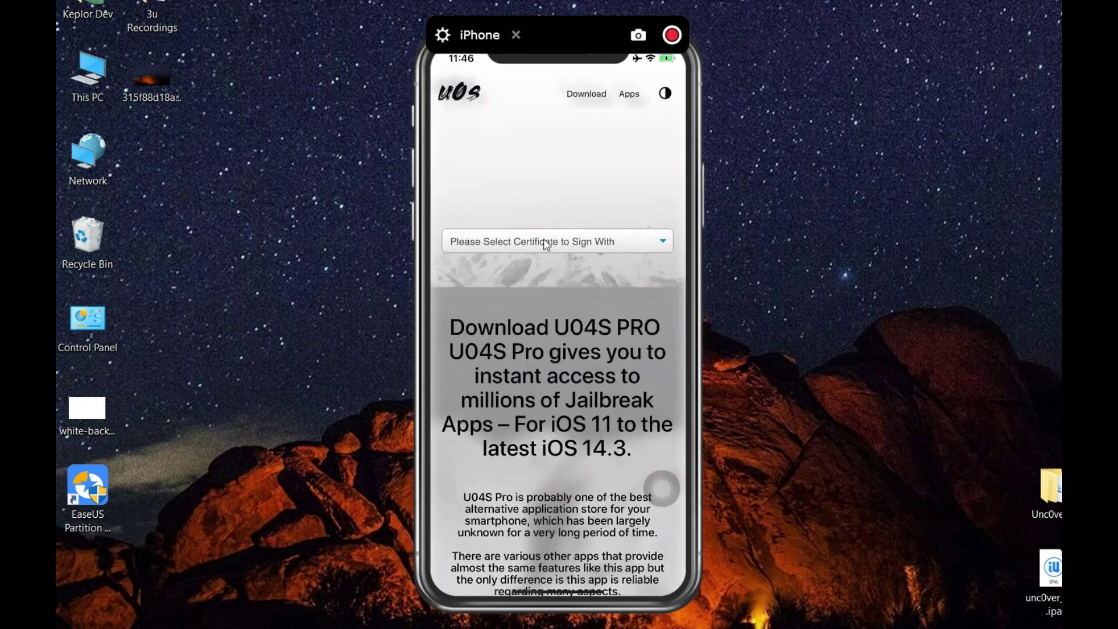
left_click(617, 243)
left_click(662, 242)
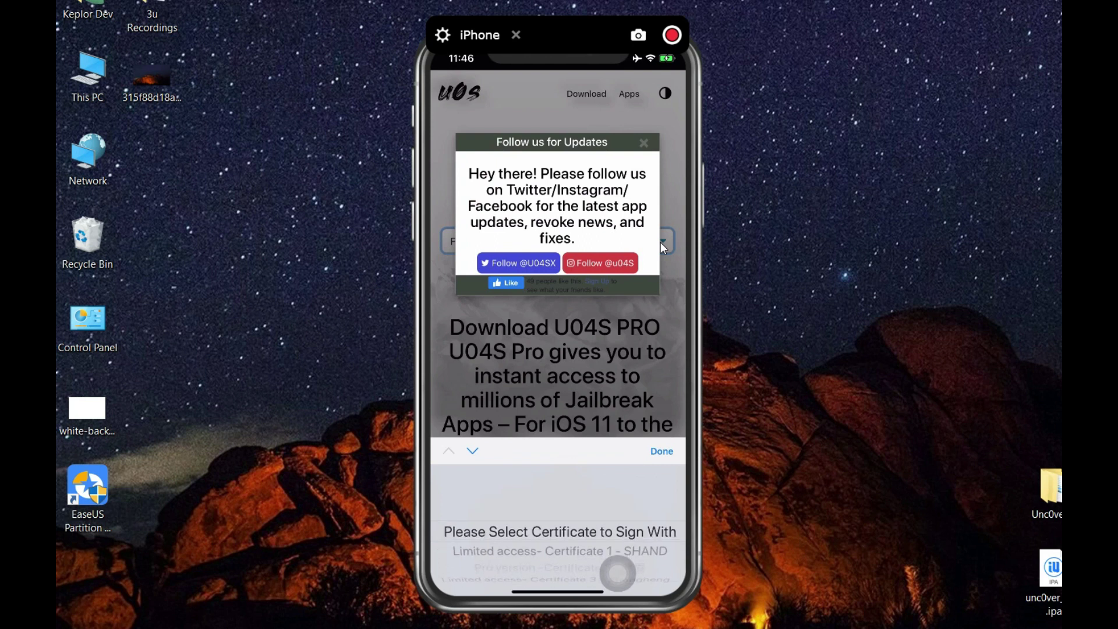
left_click(660, 243)
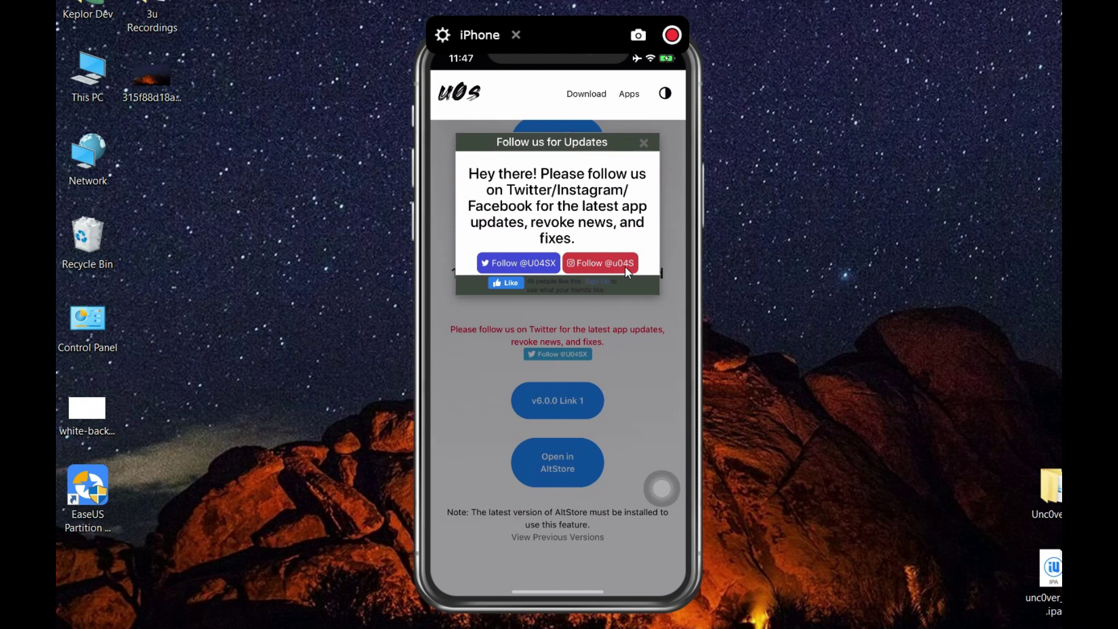
Step: Close the 'Follow us for Updates' popup with its X
left_click(644, 142)
left_click(644, 142)
left_click(644, 142)
scroll(644, 146, "down", 2)
scroll(643, 148, "up", 3)
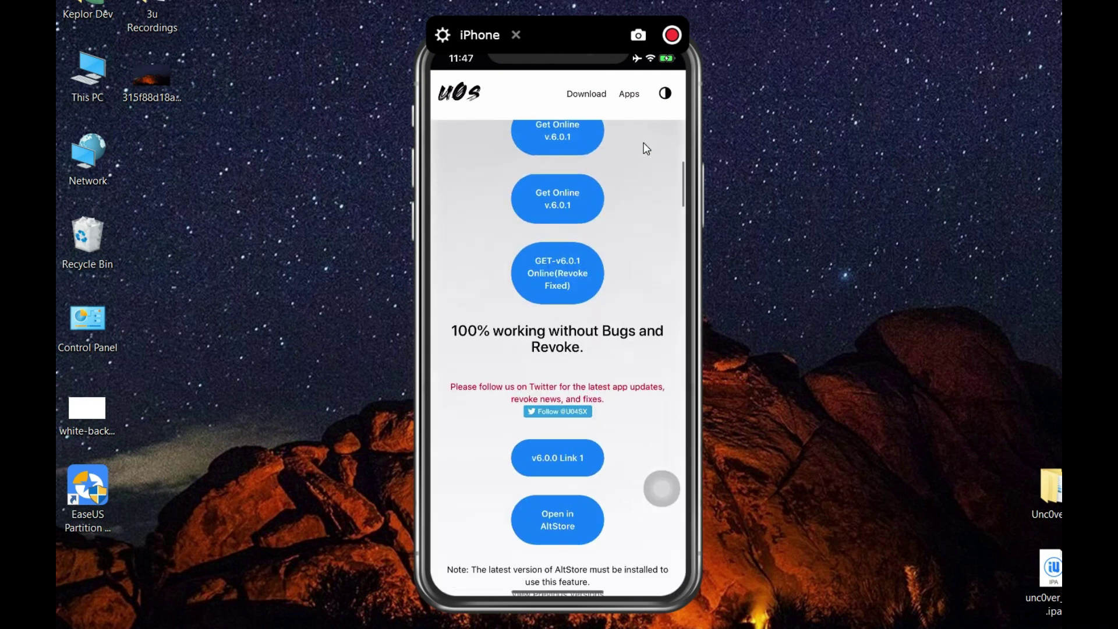
scroll(643, 146, "up", 3)
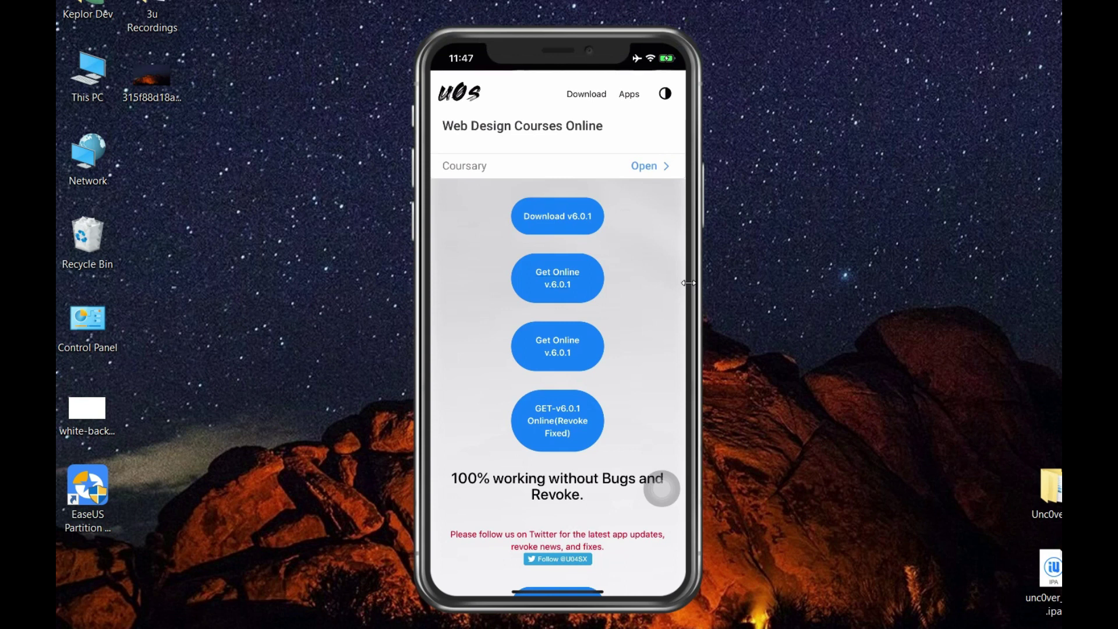
Step: Choose Get Online v6.0.1 and confirm Install in the uncover-jailbreak.com prompt
left_click(545, 274)
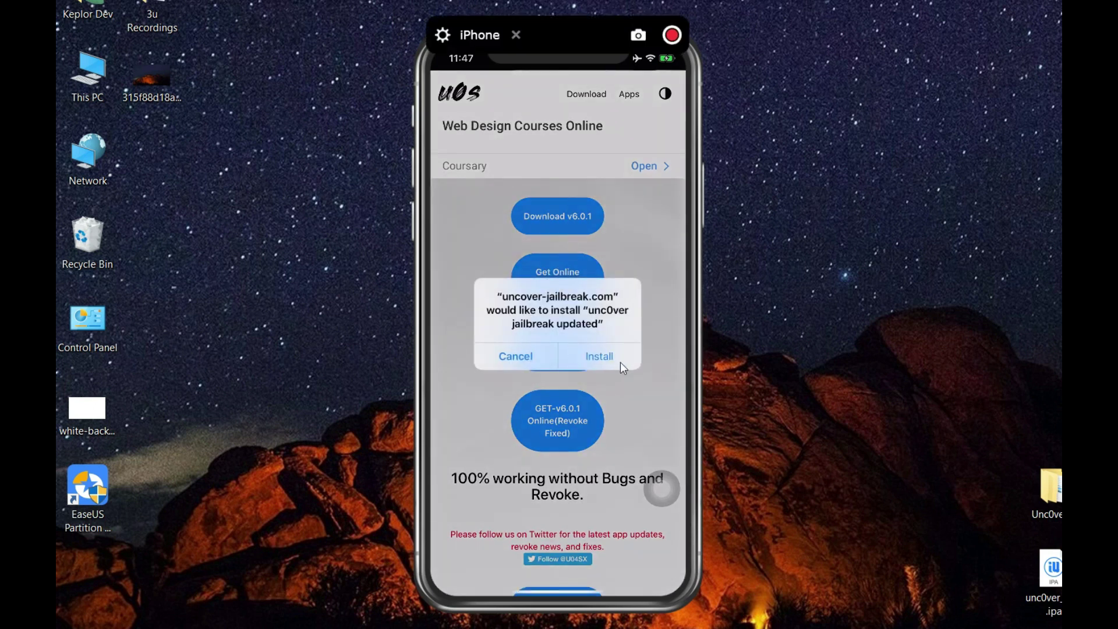
left_click(612, 359)
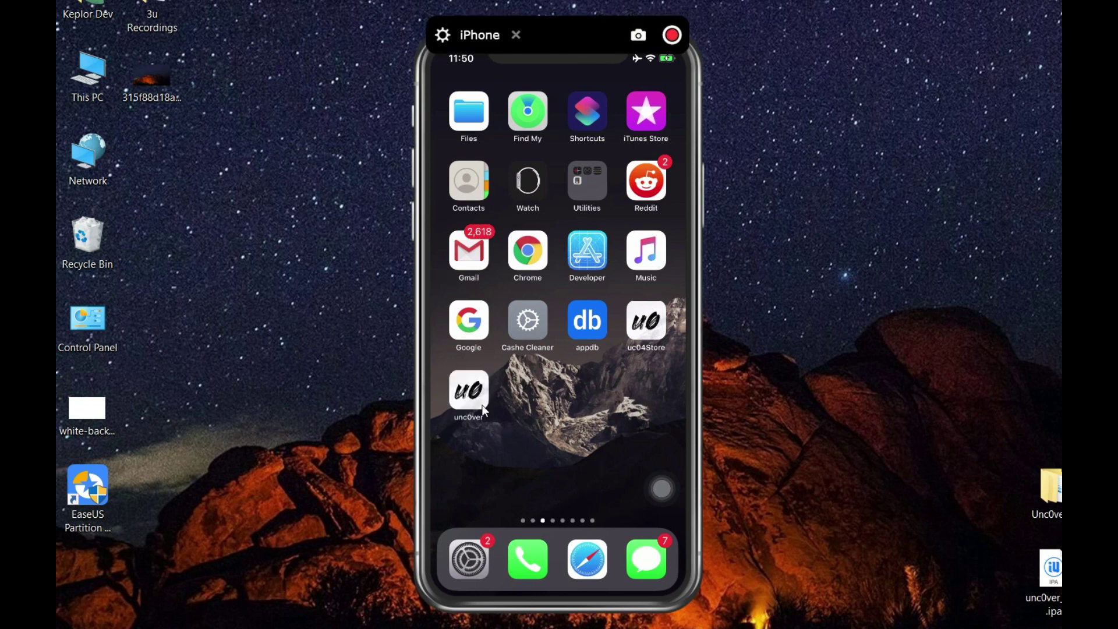
Step: Try launching unc0ver, then go to Settings > General > Profiles & Device Management
left_click(456, 388)
left_click(477, 546)
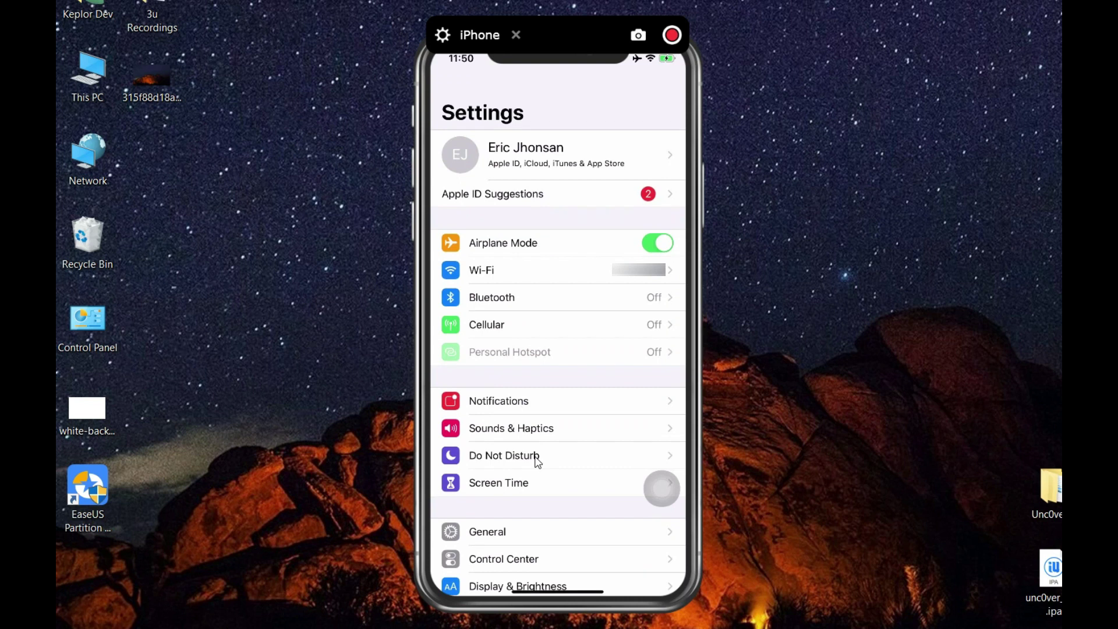
left_click(502, 523)
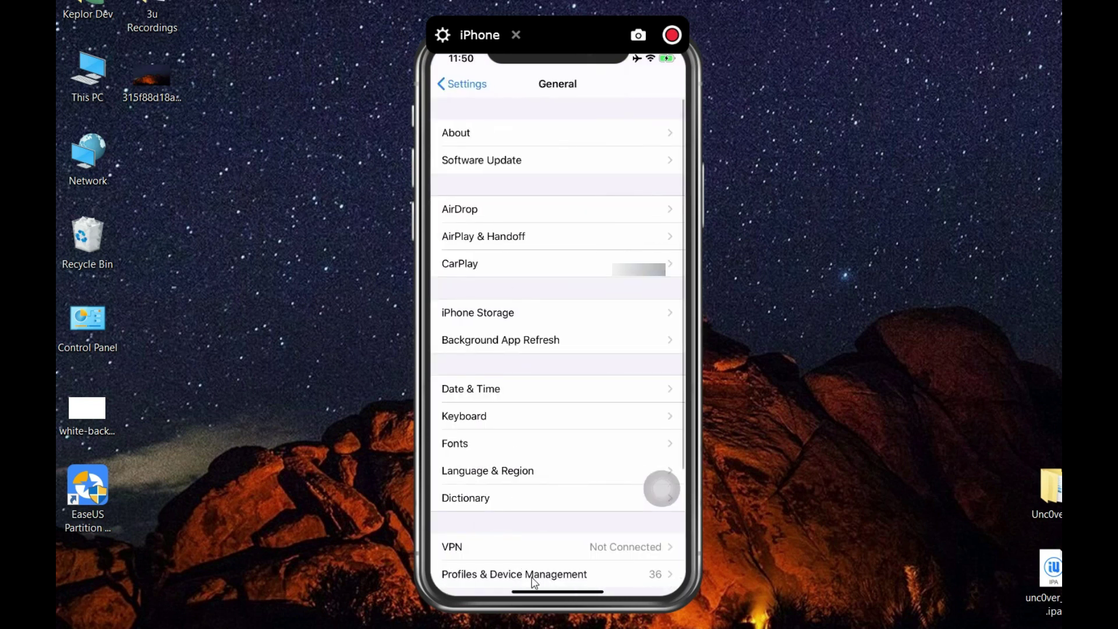
scroll(534, 580, "down", 3)
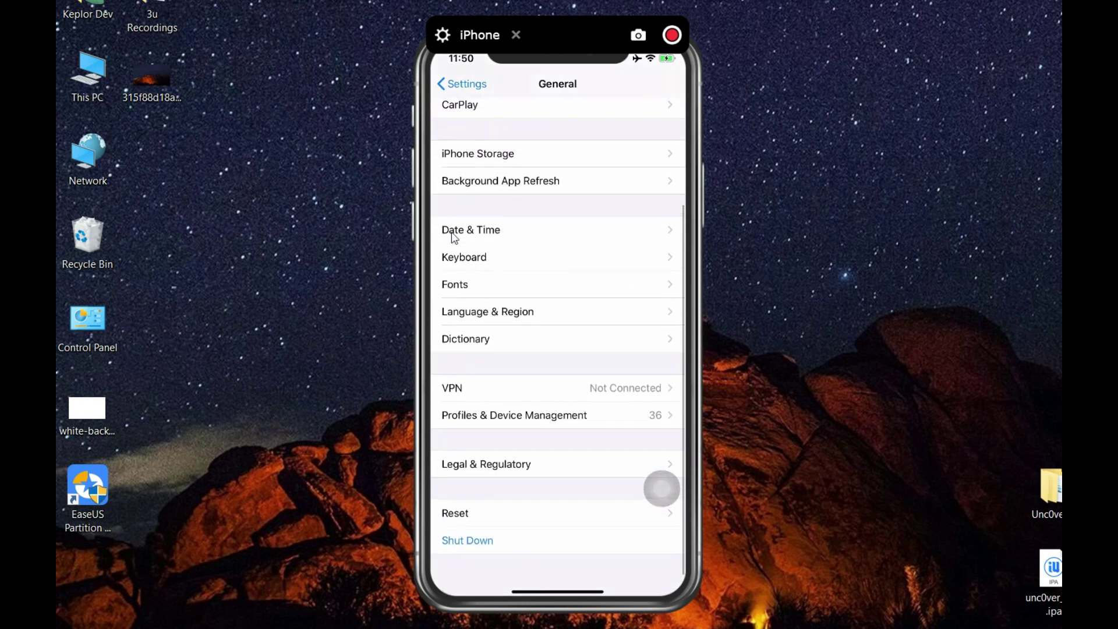
left_click(552, 417)
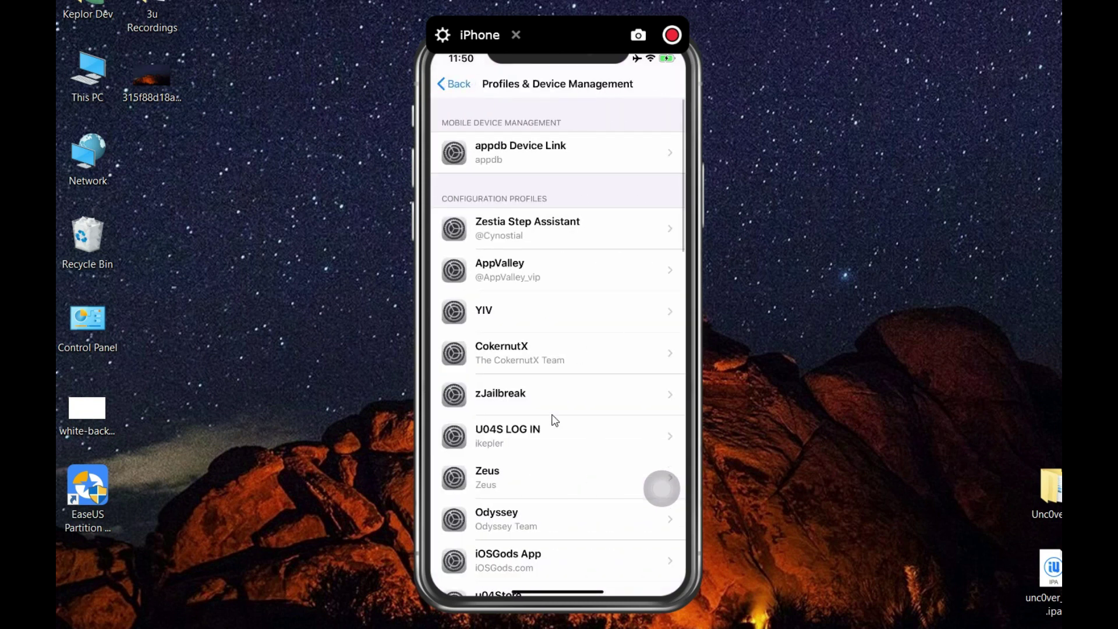
scroll(552, 420, "down", 5)
scroll(552, 419, "down", 5)
scroll(553, 420, "down", 5)
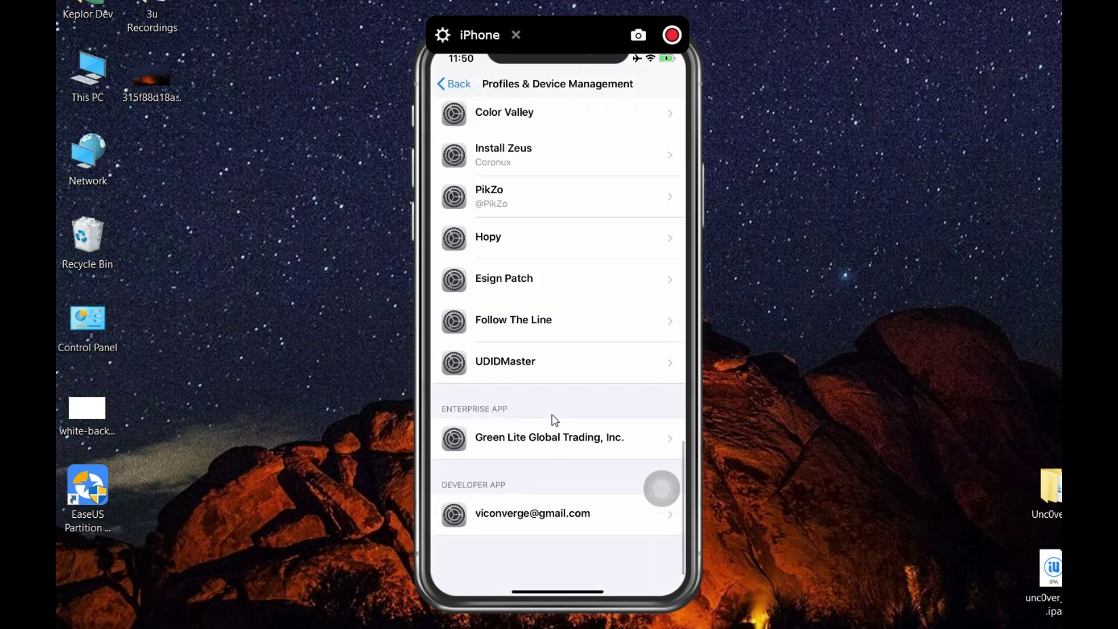
Step: Trust Green Lite Global Trading, Inc., confirm, and swipe back home
left_click(549, 472)
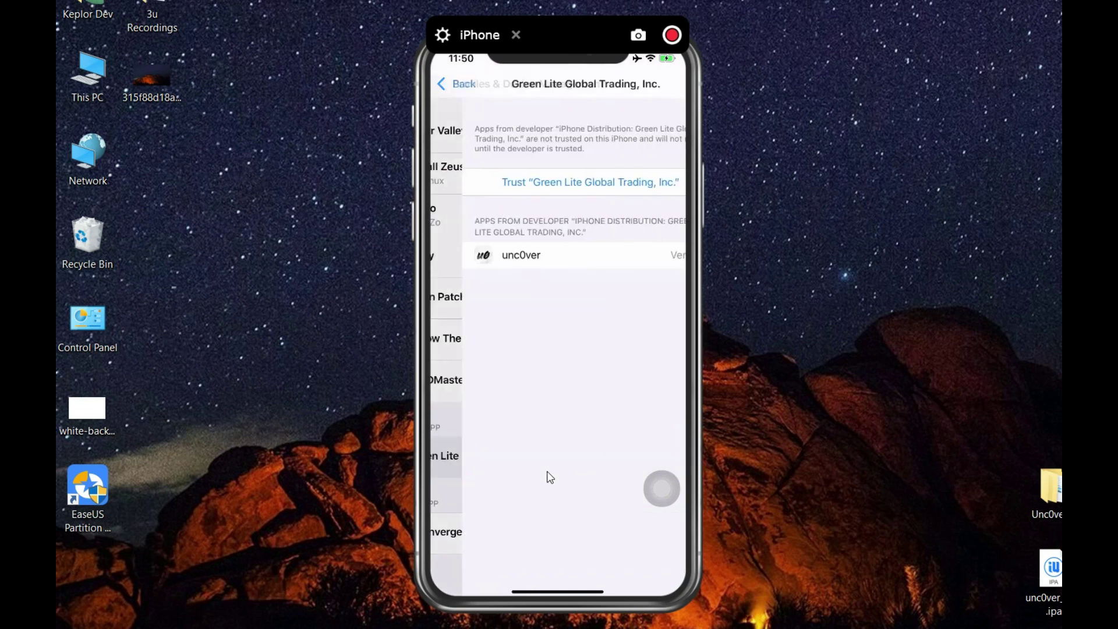
left_click(559, 186)
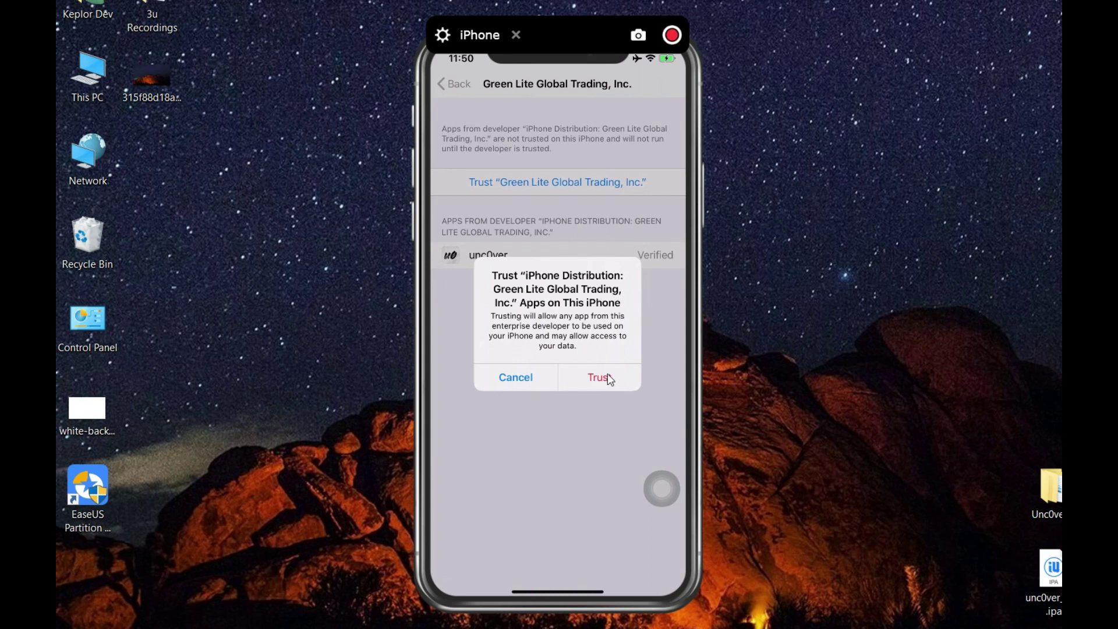
left_click(601, 379)
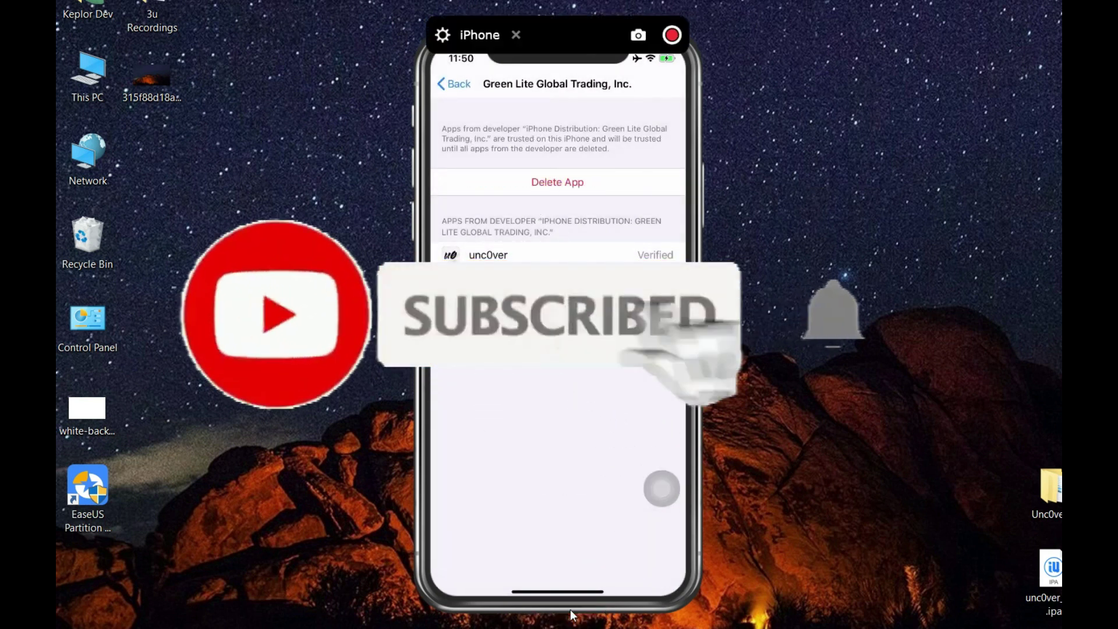
left_click_drag(554, 591, 588, 201)
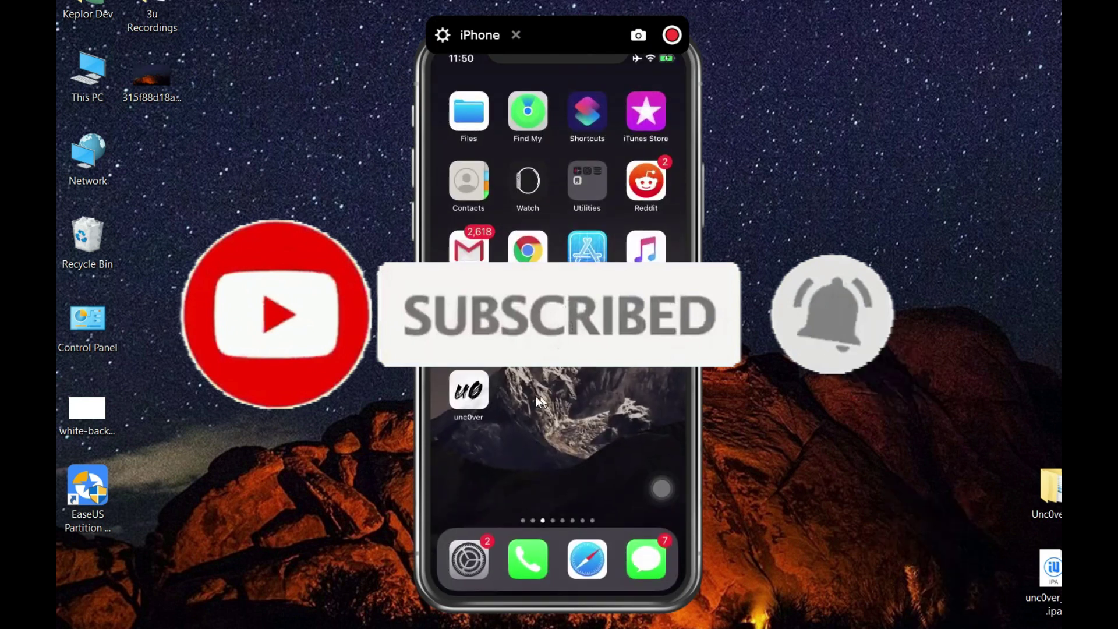
left_click(482, 395)
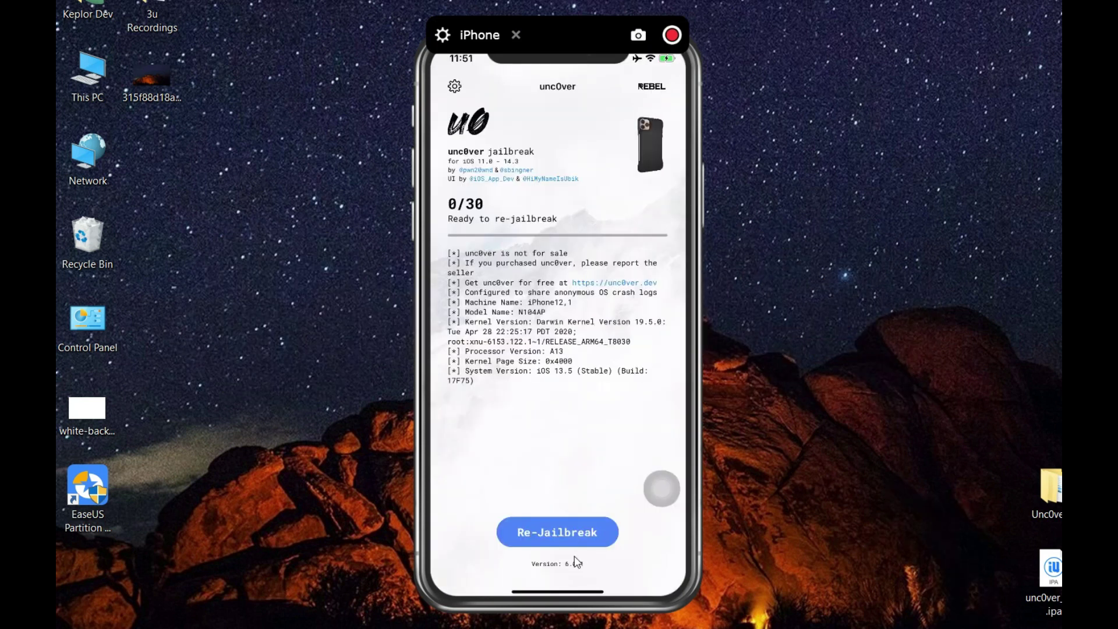